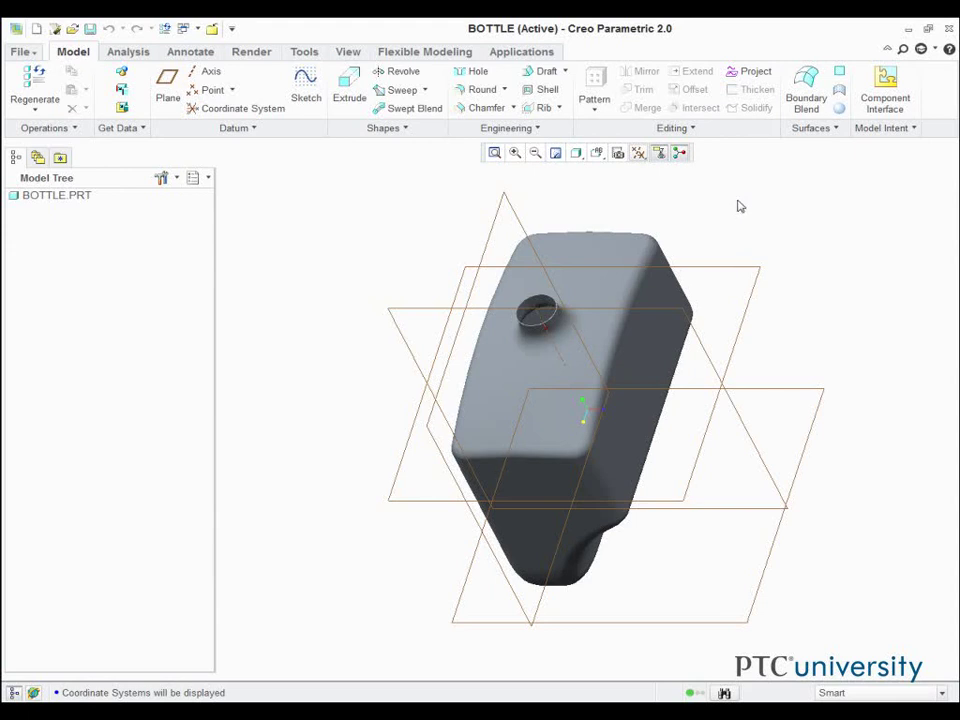
# - Set the datum display filter to show only planes, hiding axes, points and coordinate systems
pyautogui.click(638, 152)
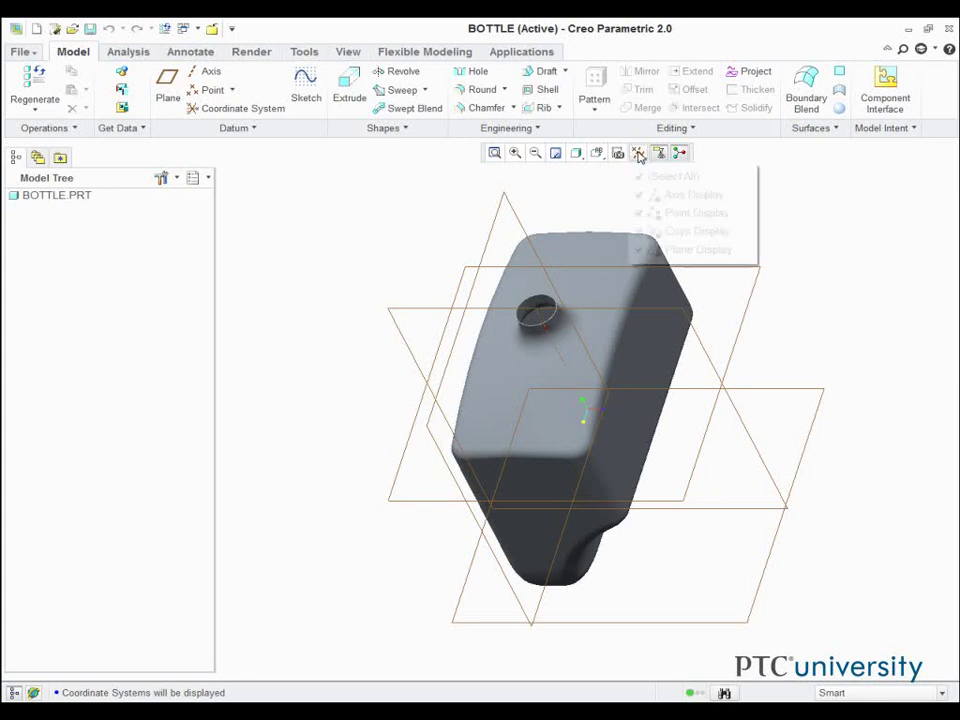
pyautogui.click(650, 176)
pyautogui.click(661, 250)
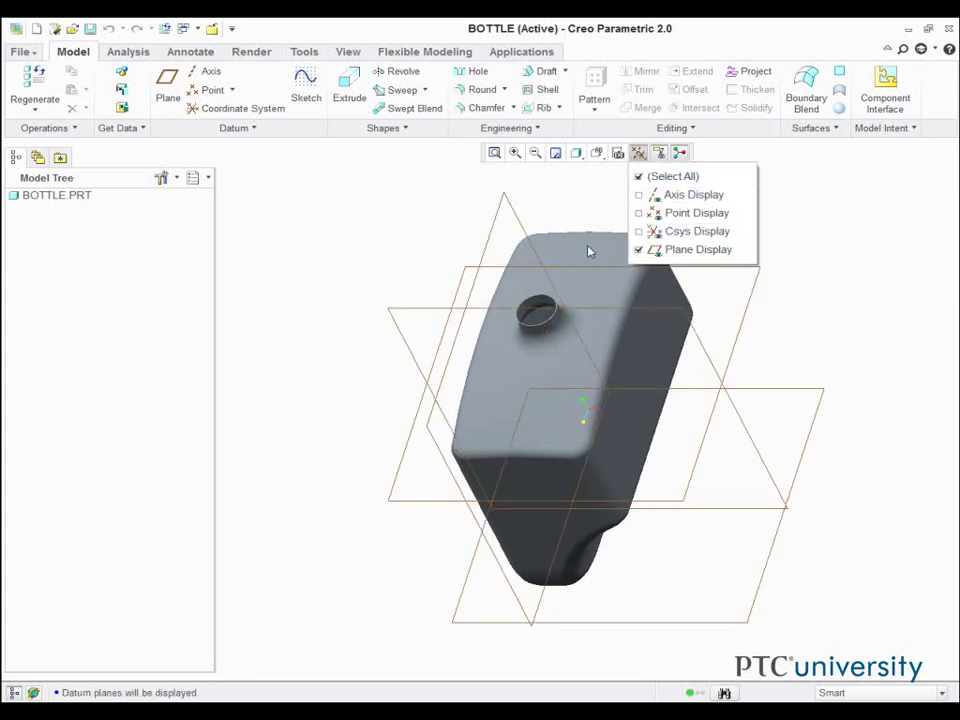
pyautogui.click(267, 213)
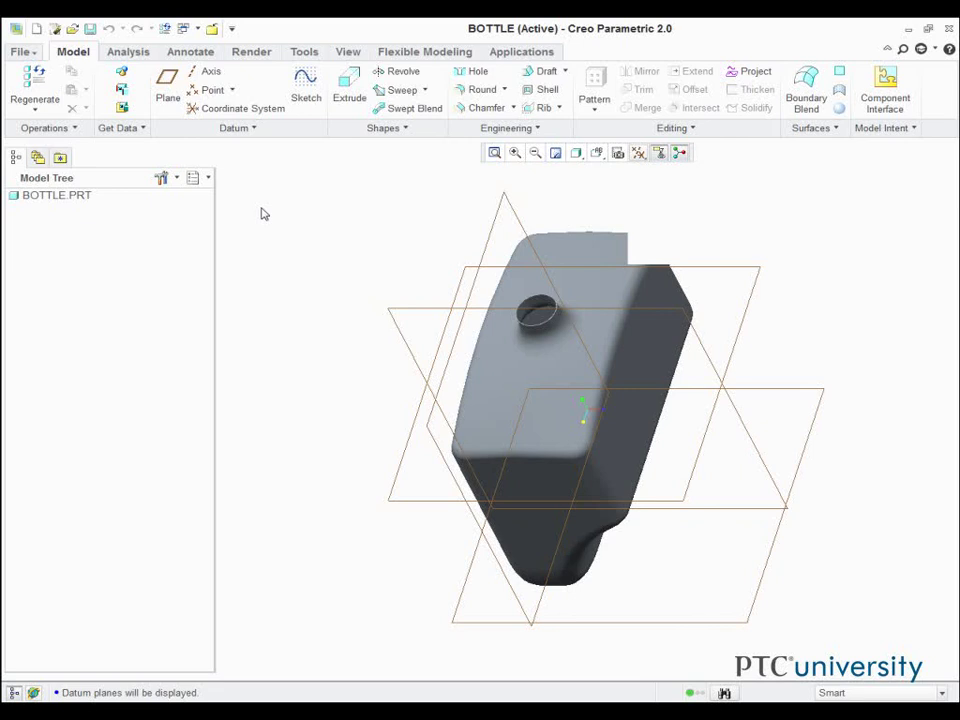
# - Measure the volume of BOTTLE.PRT (247335 mm³) and expand the dialog's Setup and Results sections
pyautogui.click(120, 55)
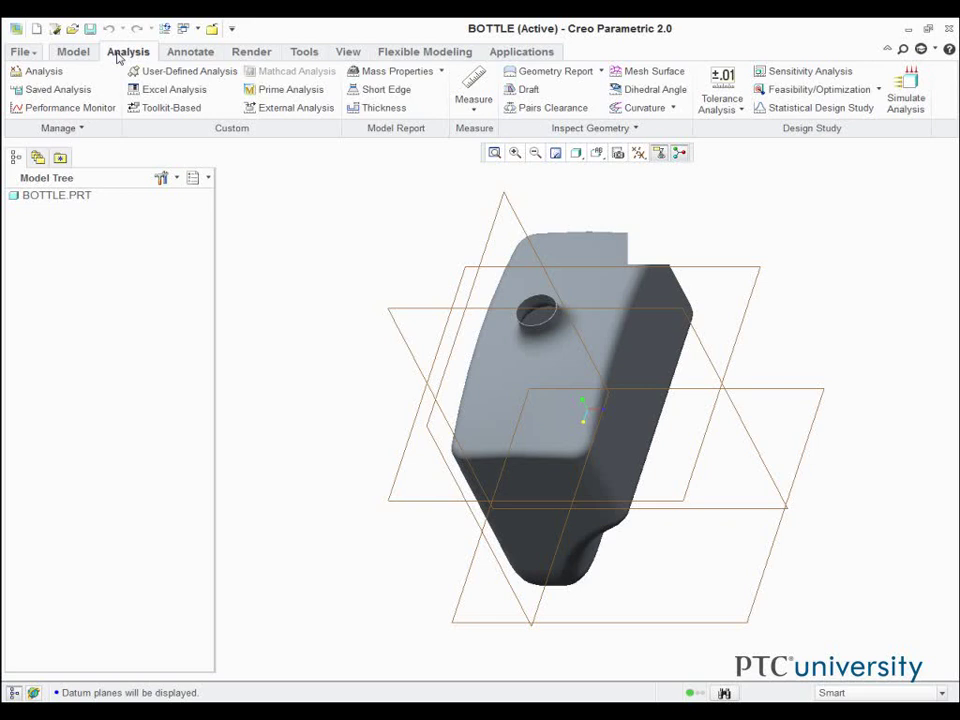
pyautogui.click(472, 112)
pyautogui.click(478, 242)
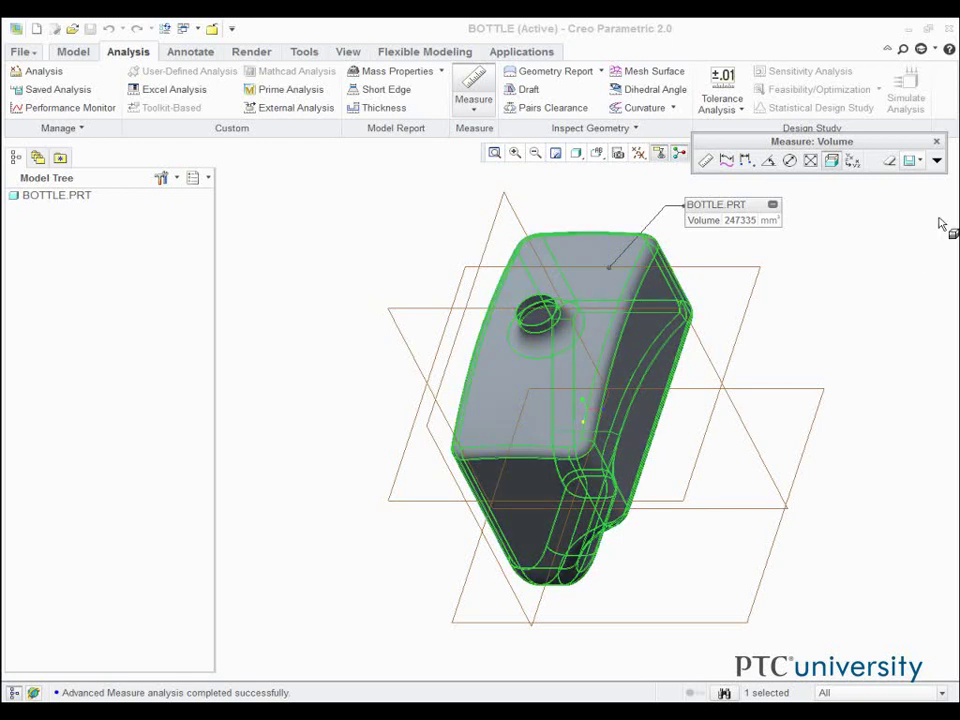
pyautogui.click(938, 161)
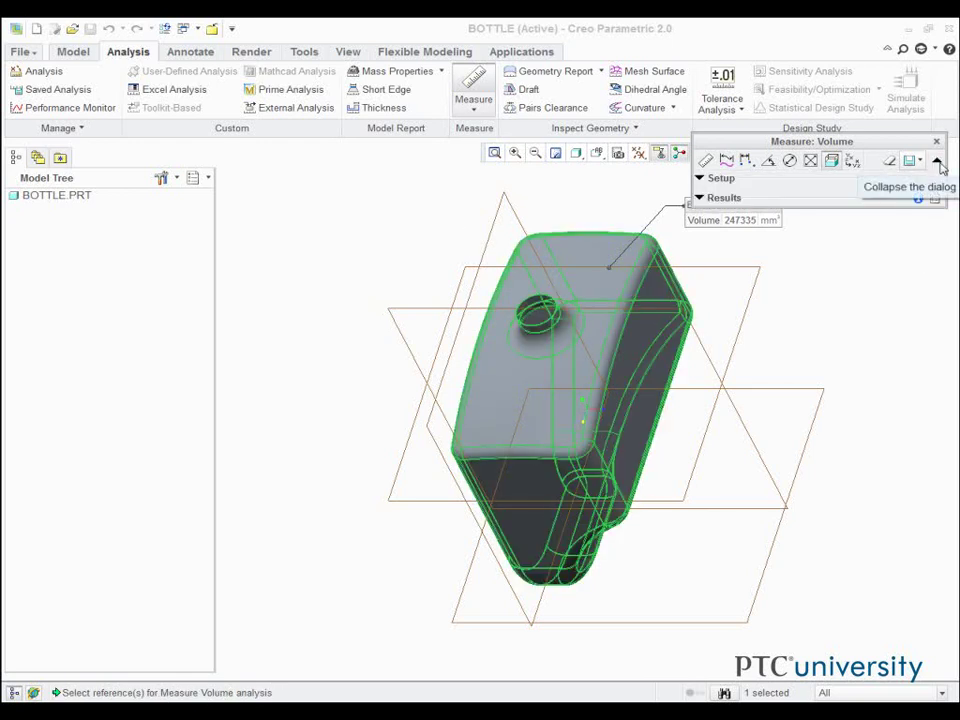
pyautogui.click(700, 178)
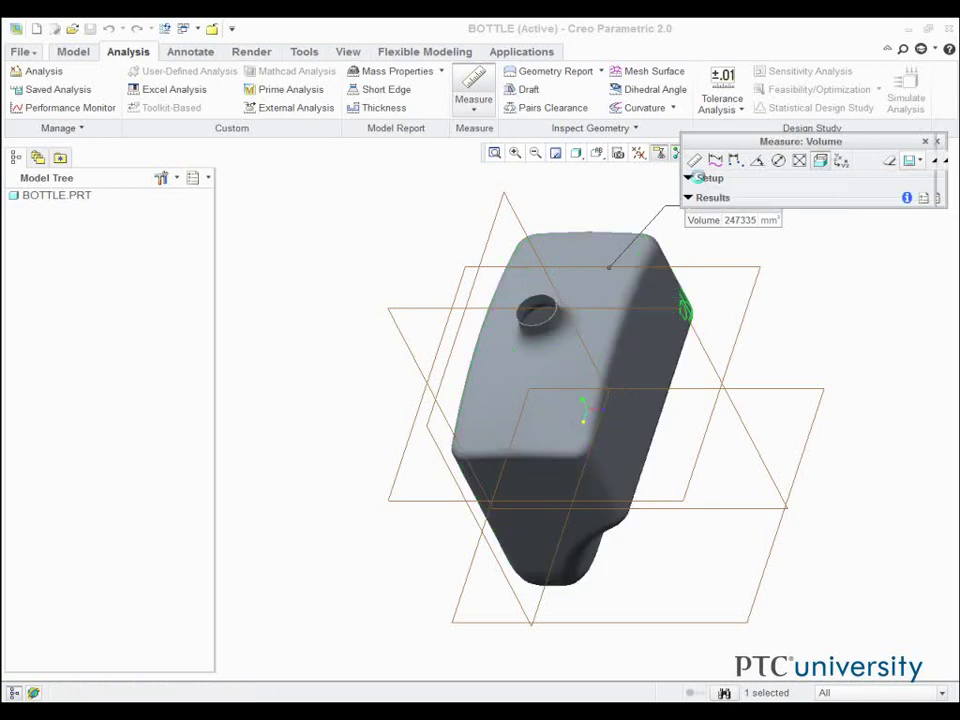
pyautogui.click(688, 309)
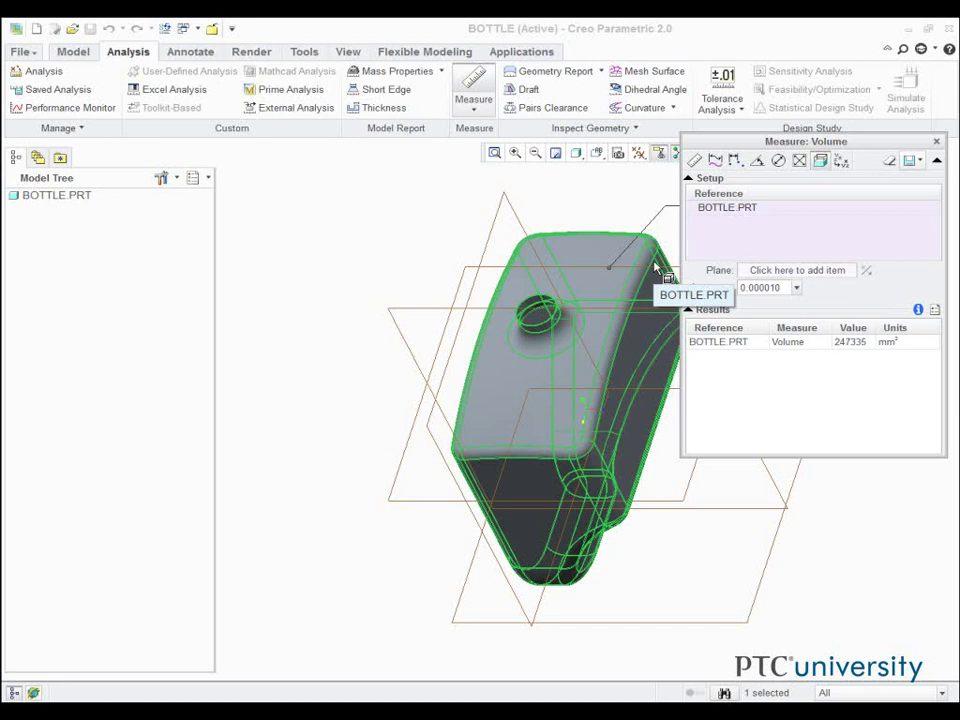
# - Measure the one-sided volume below datum plane LEVEL (142237 mm³), then bring up the measurement options
pyautogui.click(762, 272)
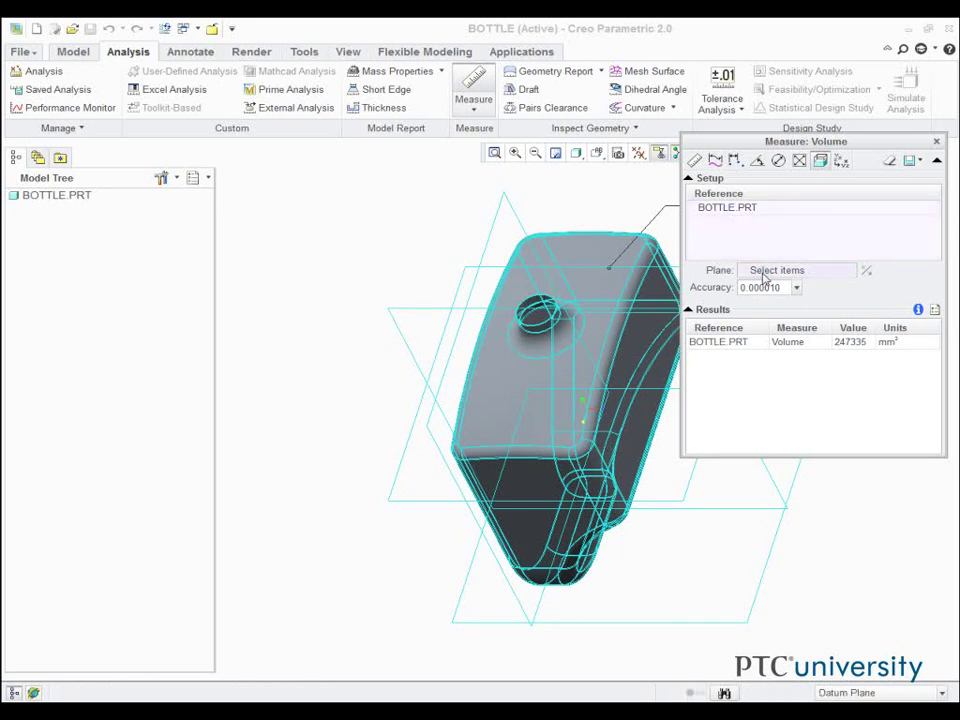
pyautogui.click(407, 503)
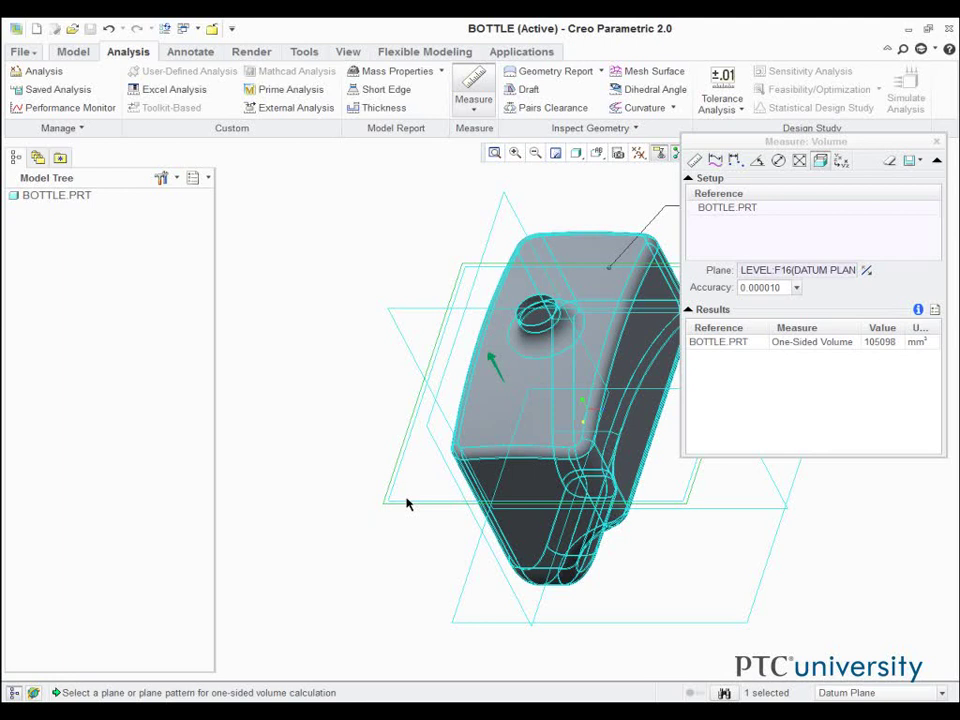
pyautogui.click(493, 362)
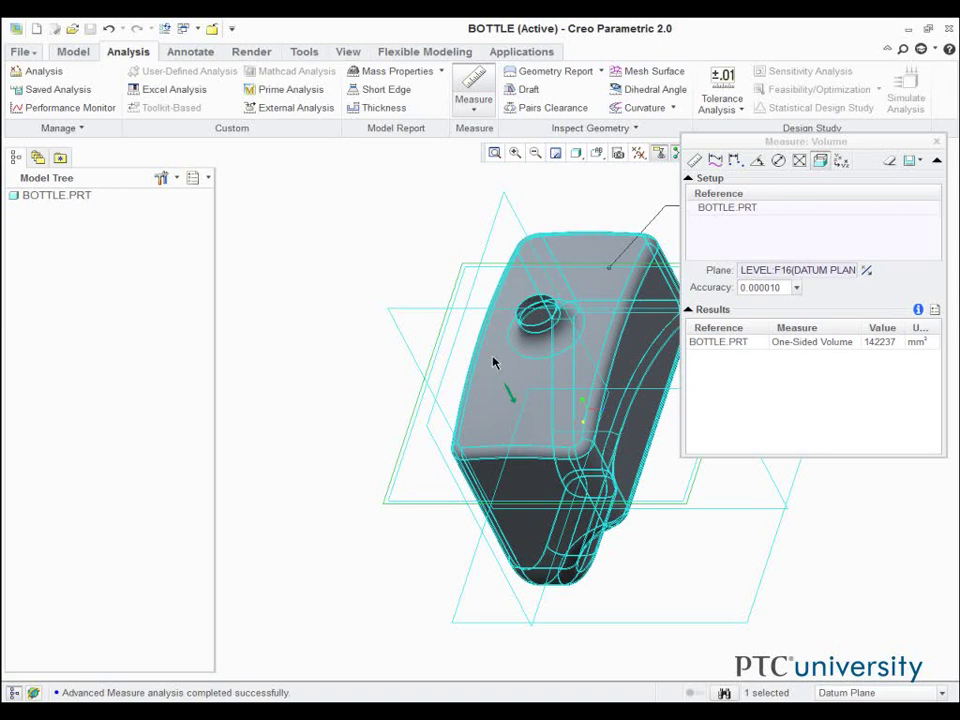
pyautogui.click(935, 311)
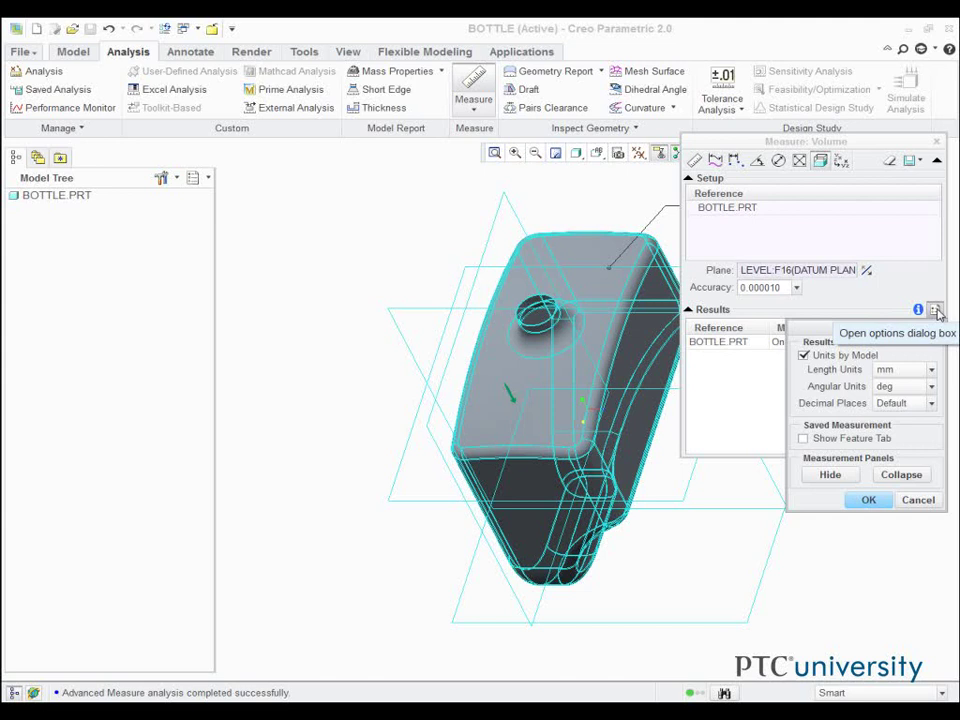
# - Enable Show Feature Tab and view the Feature settings with ONE_SIDED_VOLUME parameter checked
pyautogui.click(803, 438)
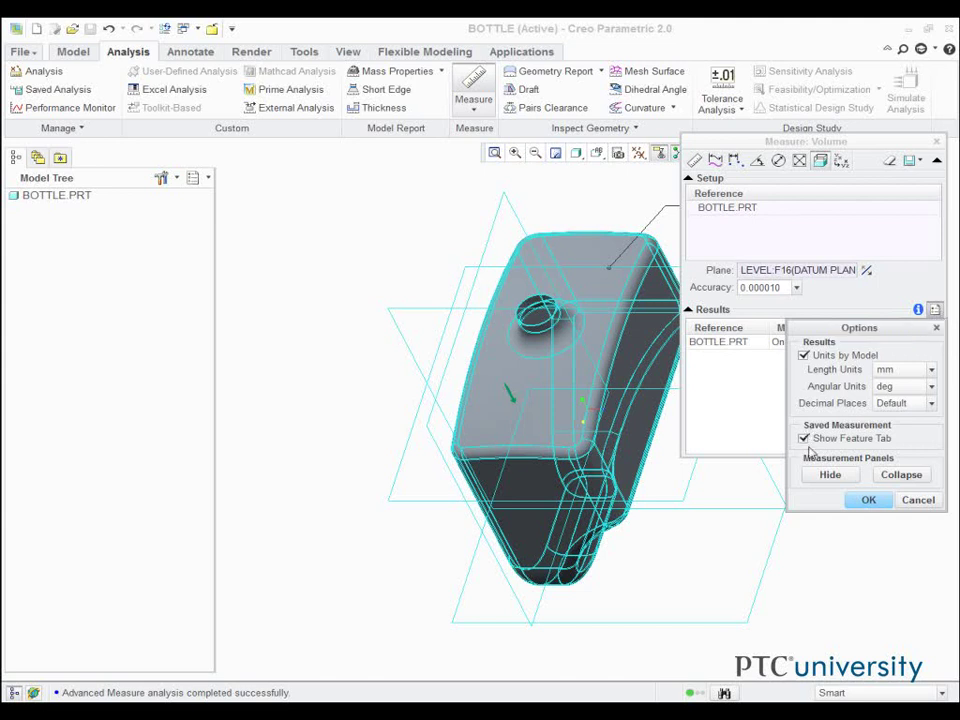
pyautogui.click(850, 503)
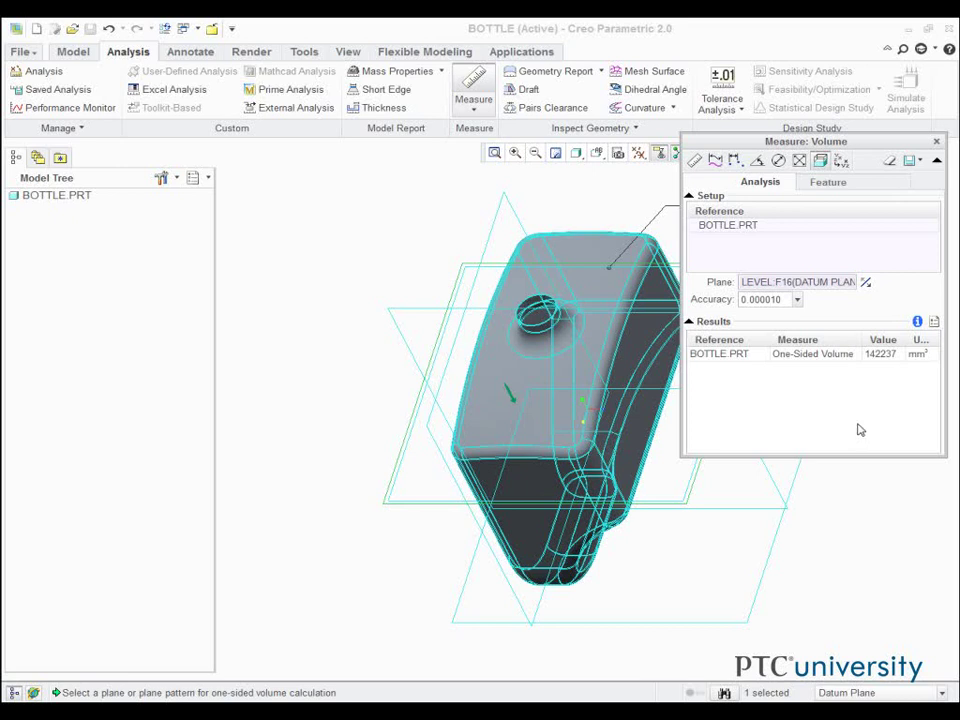
pyautogui.click(828, 182)
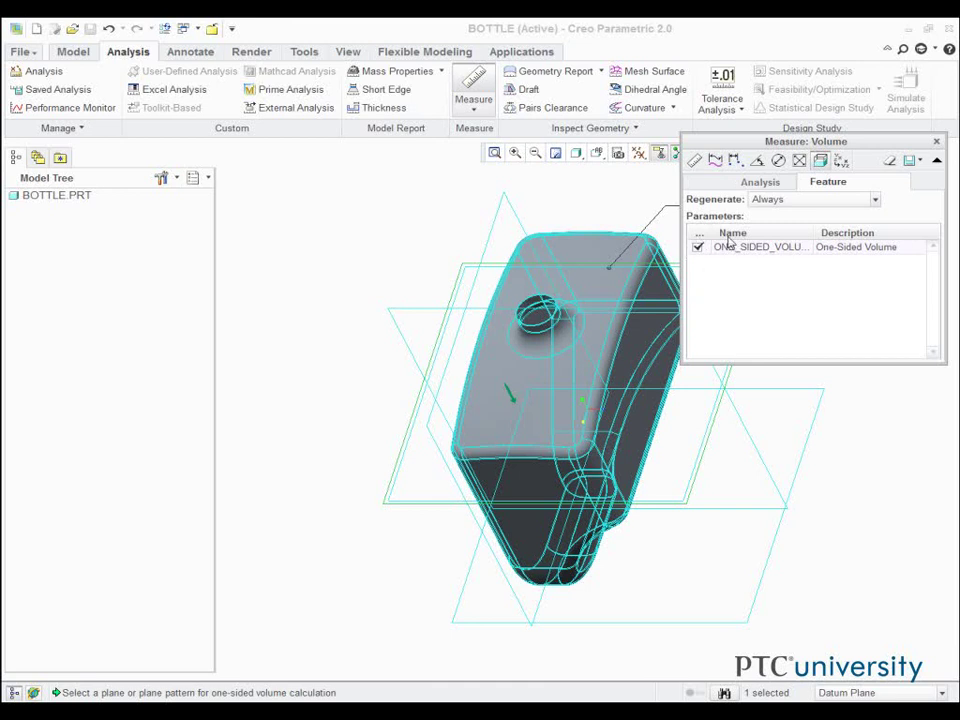
# - Make the measurement a feature named LOWER_VOLUME and close the Measure dialog
pyautogui.click(911, 161)
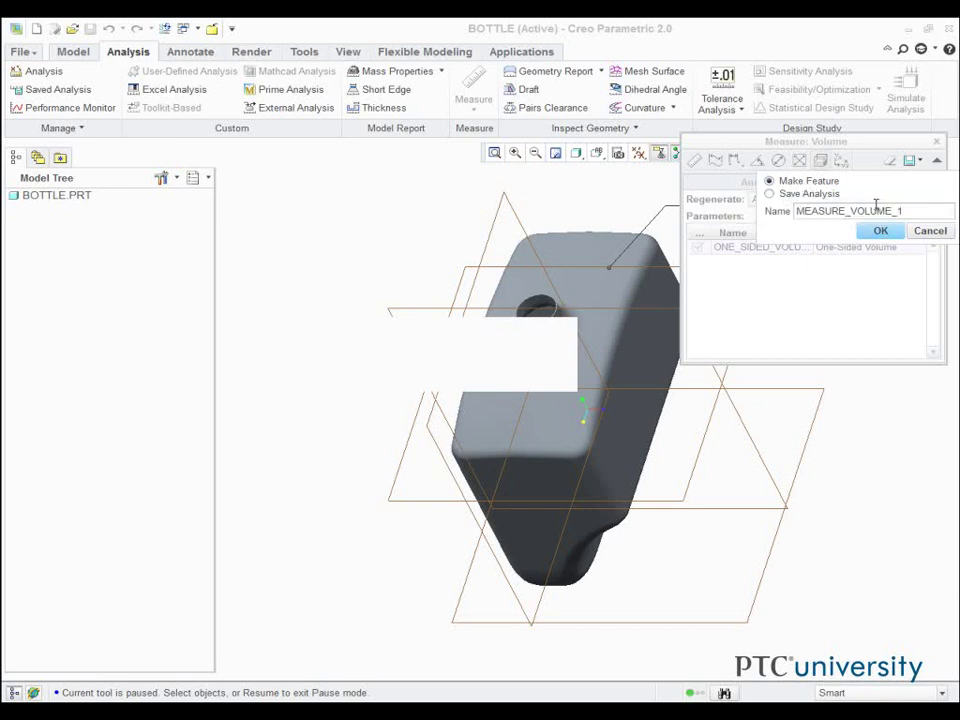
pyautogui.moveTo(917, 210); pyautogui.dragTo(767, 210)
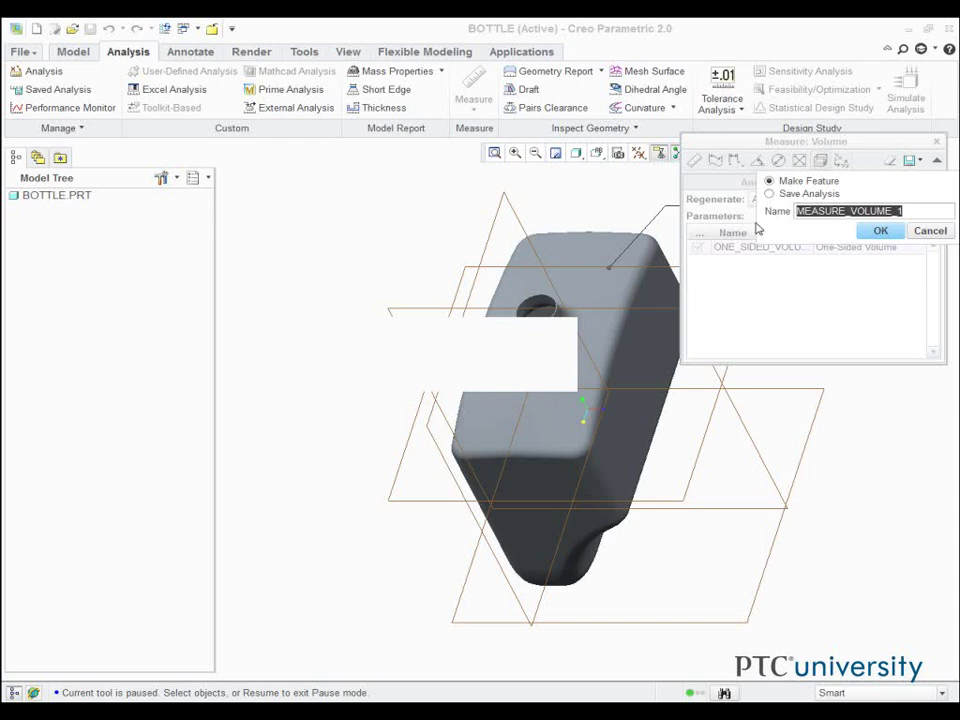
pyautogui.write('LOWER_')
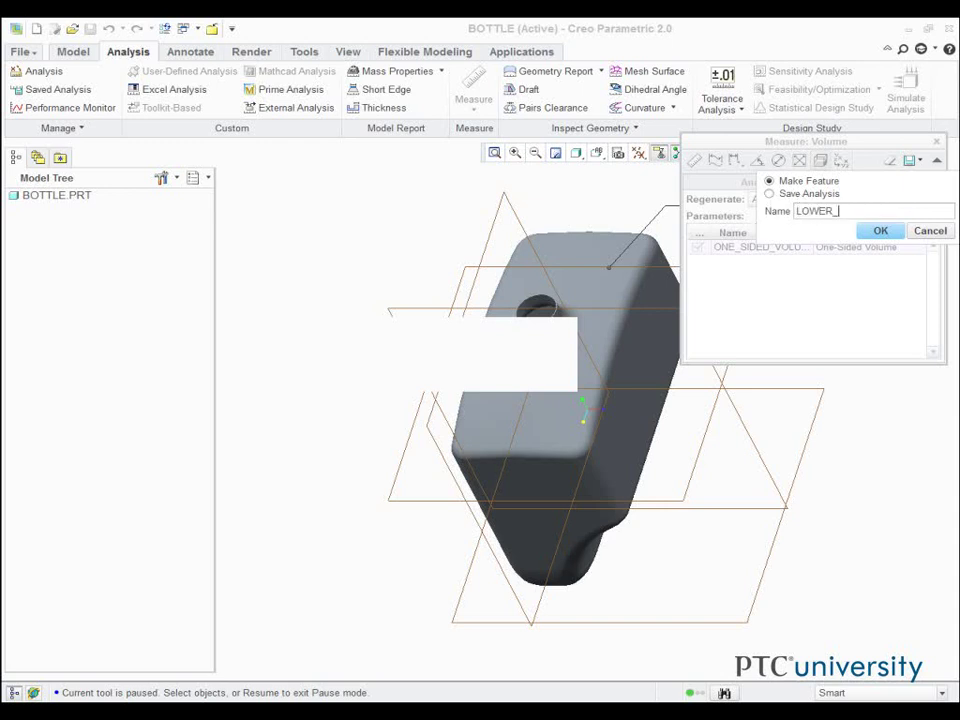
pyautogui.write('VOLUME')
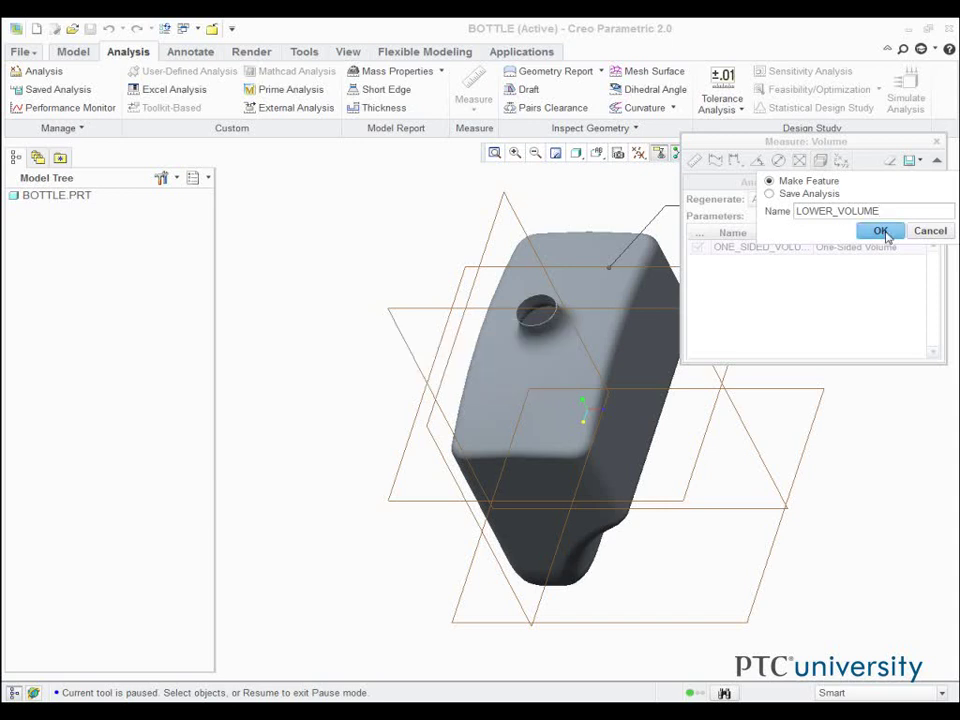
pyautogui.click(885, 235)
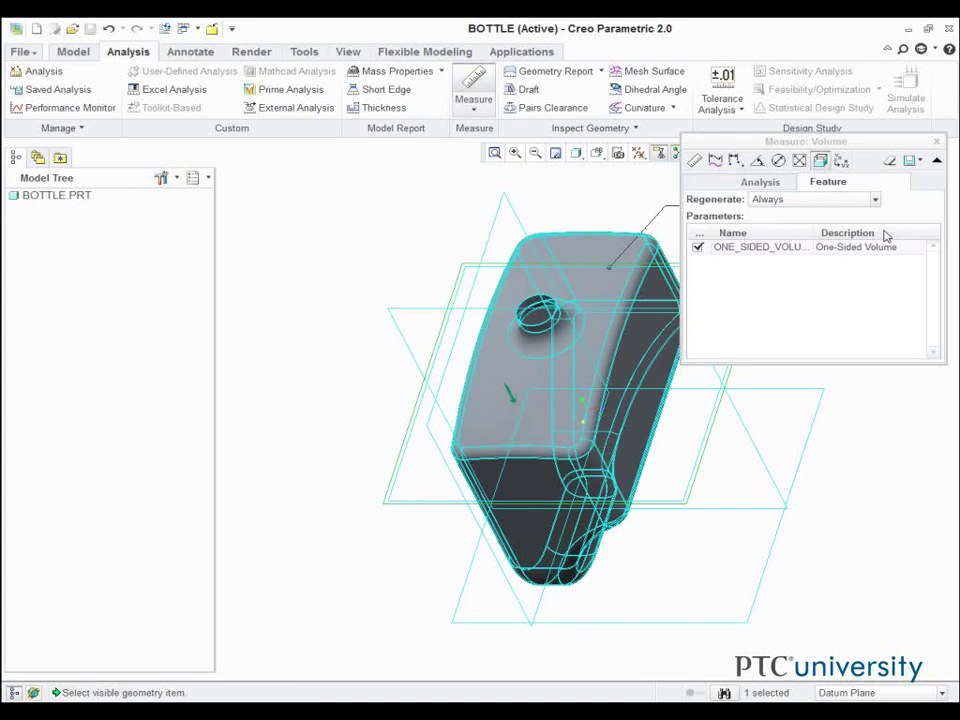
pyautogui.middleClick(885, 235)
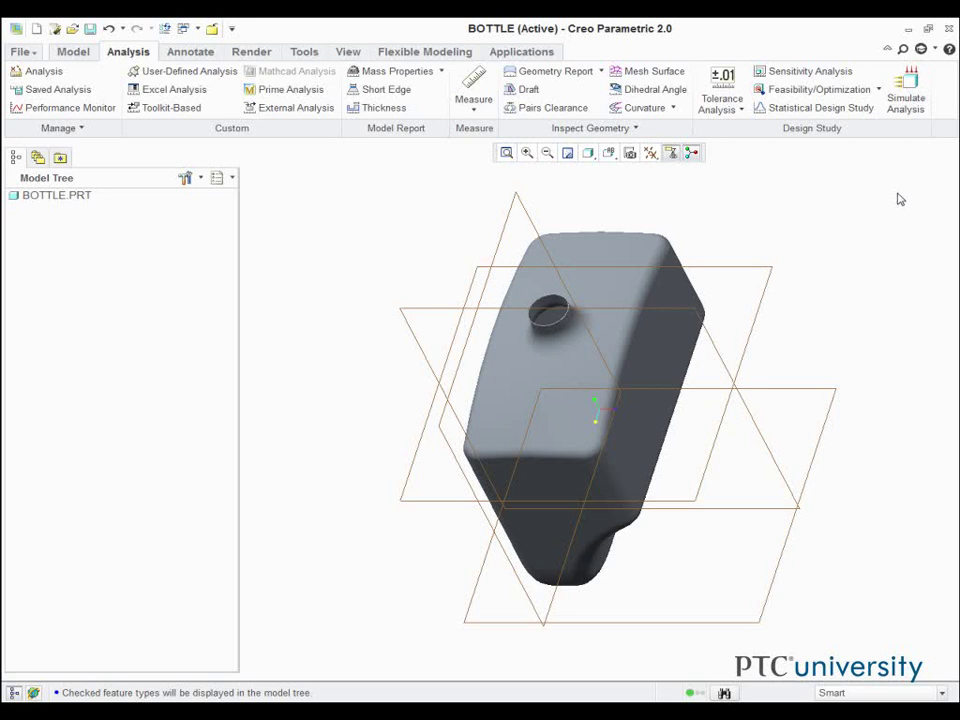
# - Turn on Features in the Model Tree filters so LOWER_VOLUME appears after Shell id 1820
pyautogui.click(196, 183)
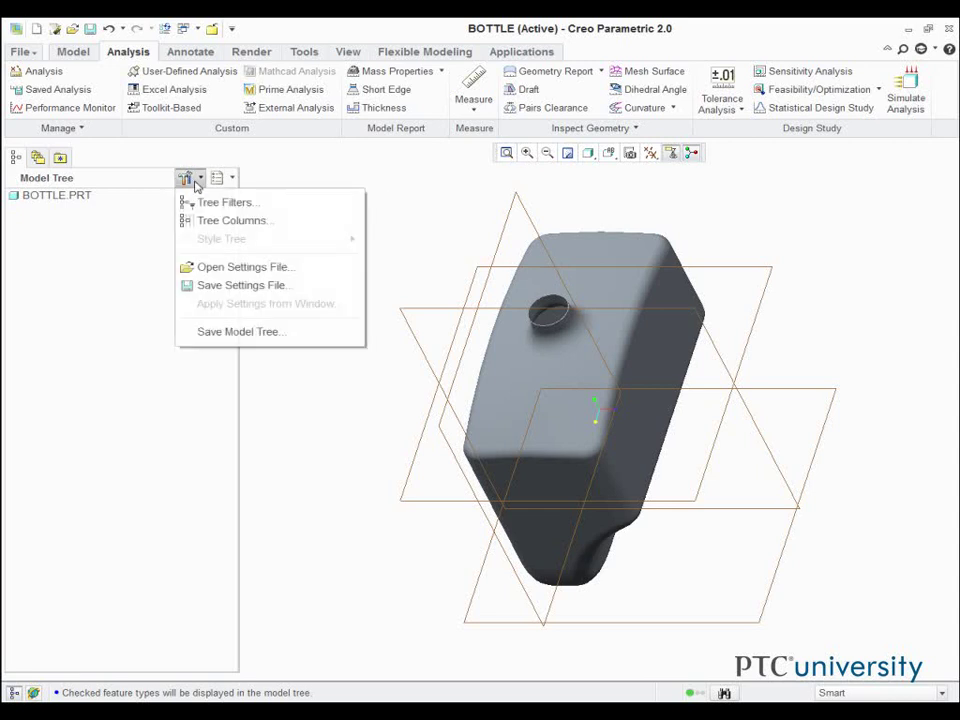
pyautogui.click(198, 203)
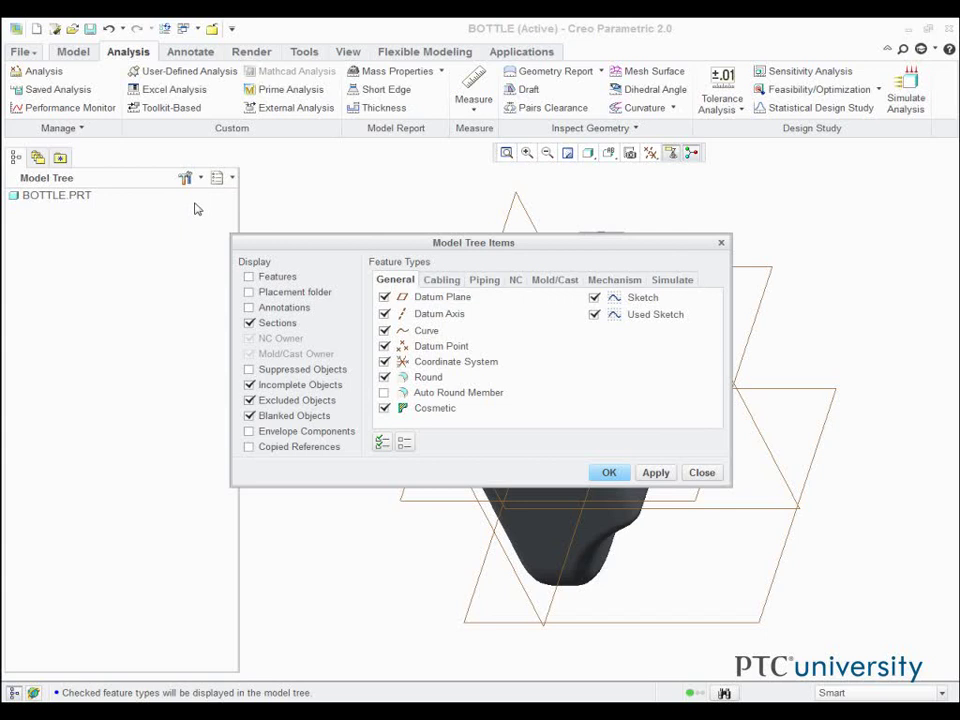
pyautogui.click(250, 277)
pyautogui.click(607, 473)
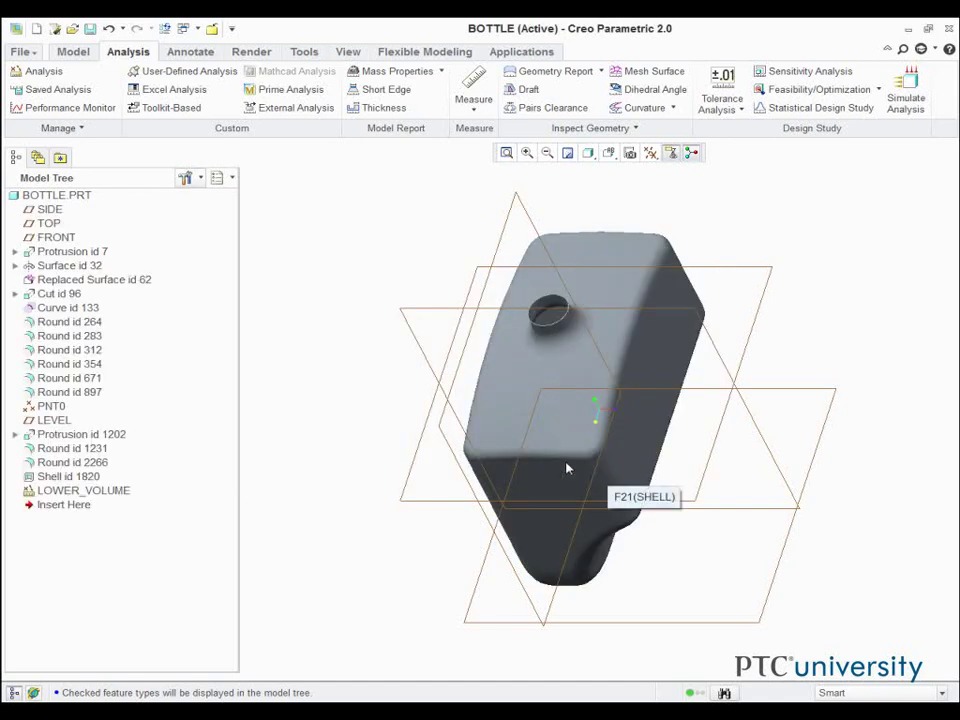
# - Add a Feat Params column ONE_SIDED_VOLUME to the Model Tree, showing LOWER_VOLUME as 142236.843881
pyautogui.click(185, 179)
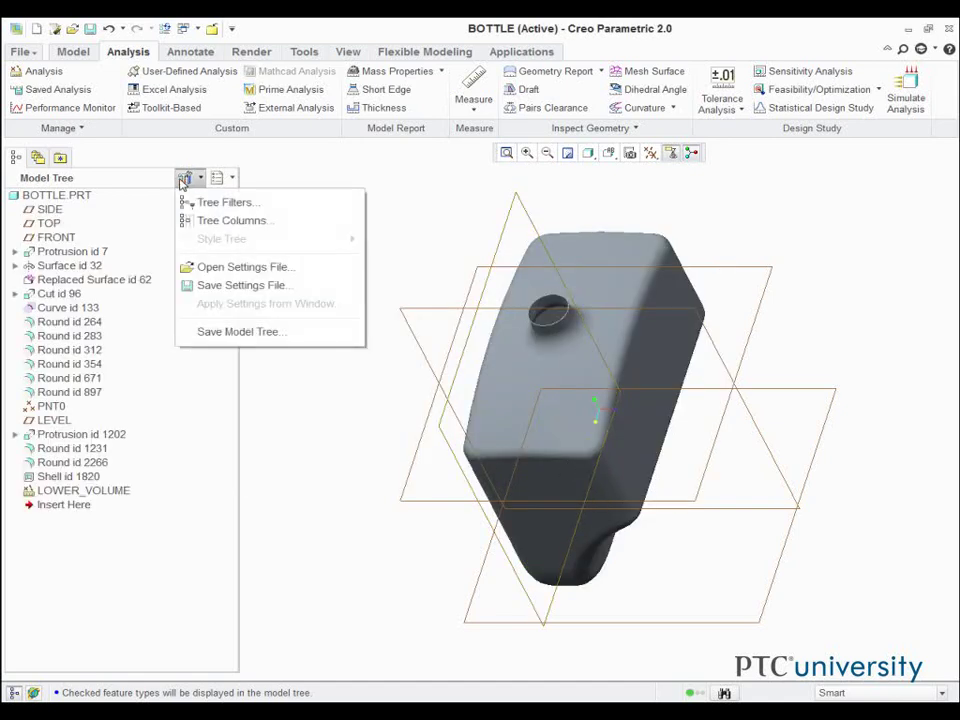
pyautogui.click(192, 221)
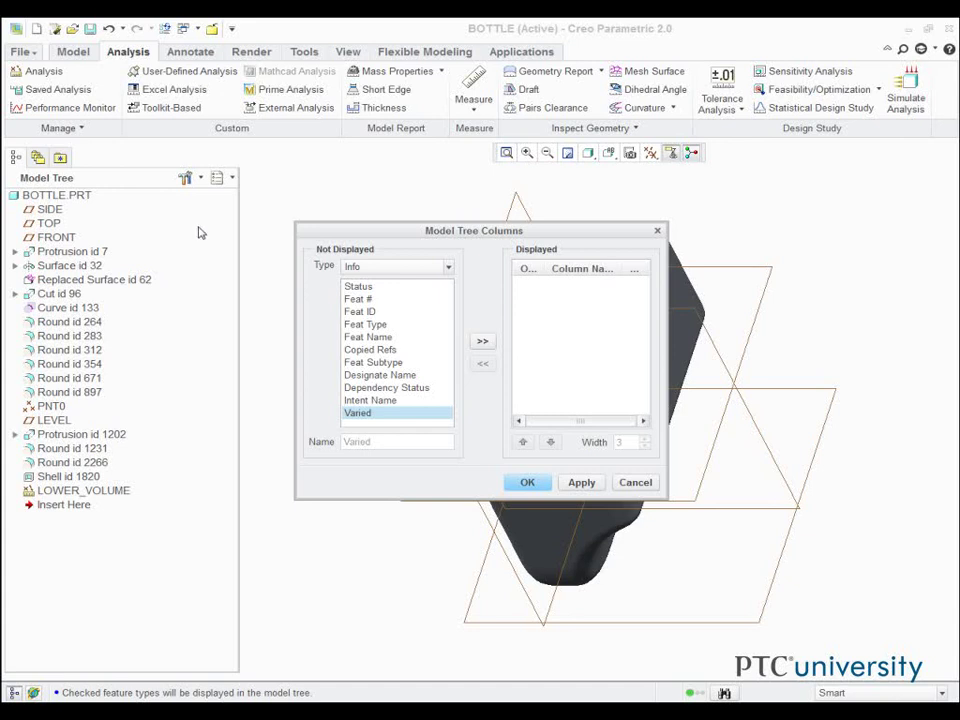
pyautogui.click(350, 266)
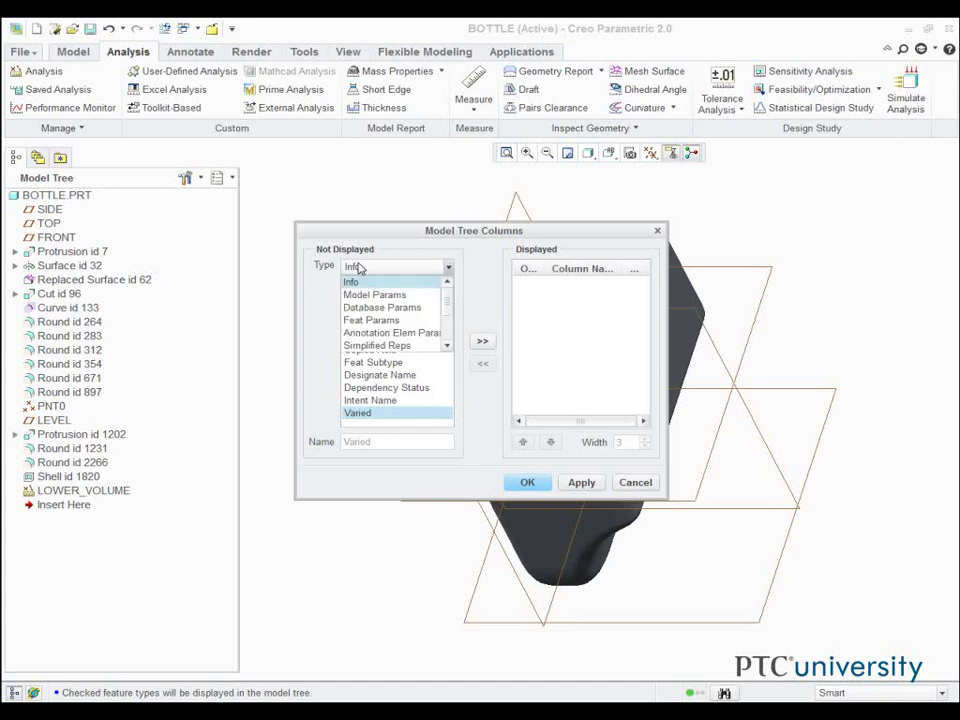
pyautogui.click(375, 320)
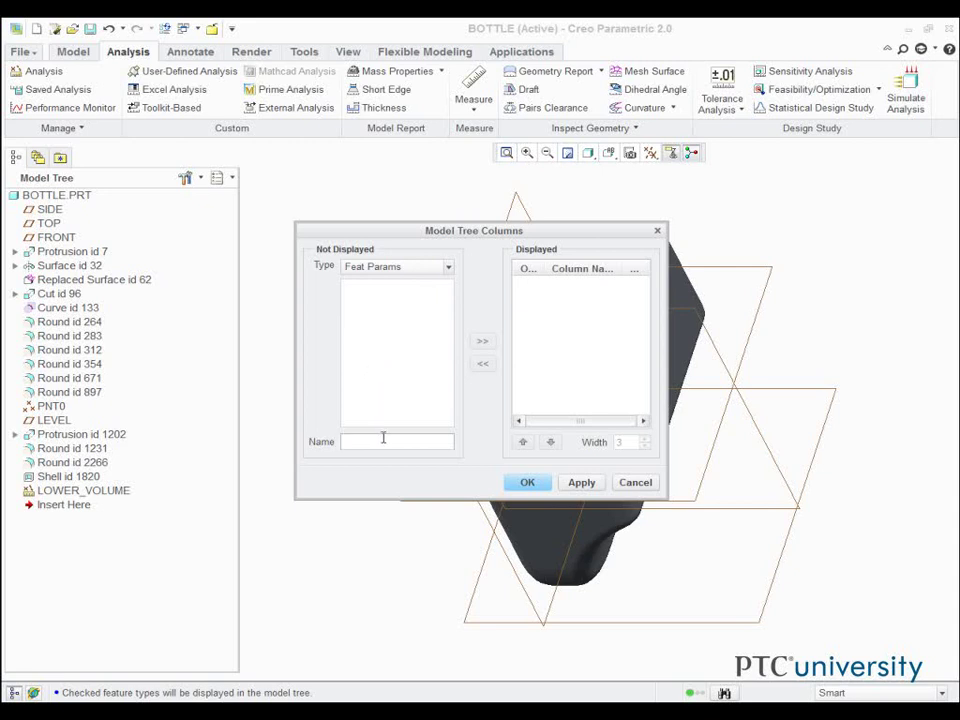
pyautogui.write('ONE_')
pyautogui.write('SIDED_')
pyautogui.write('VOLUME')
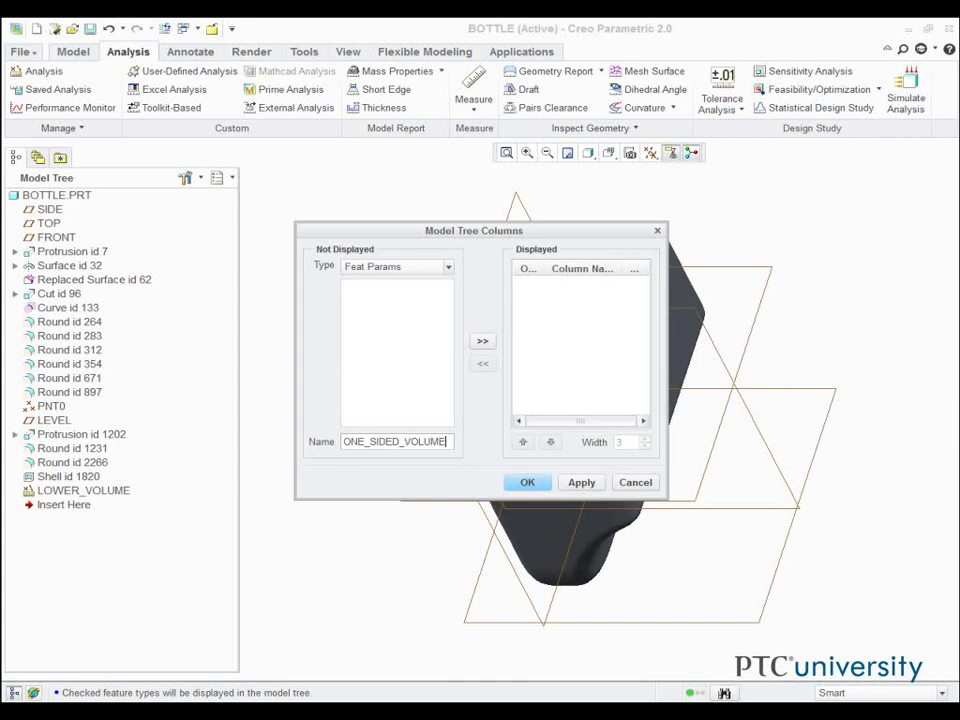
pyautogui.press('Return')
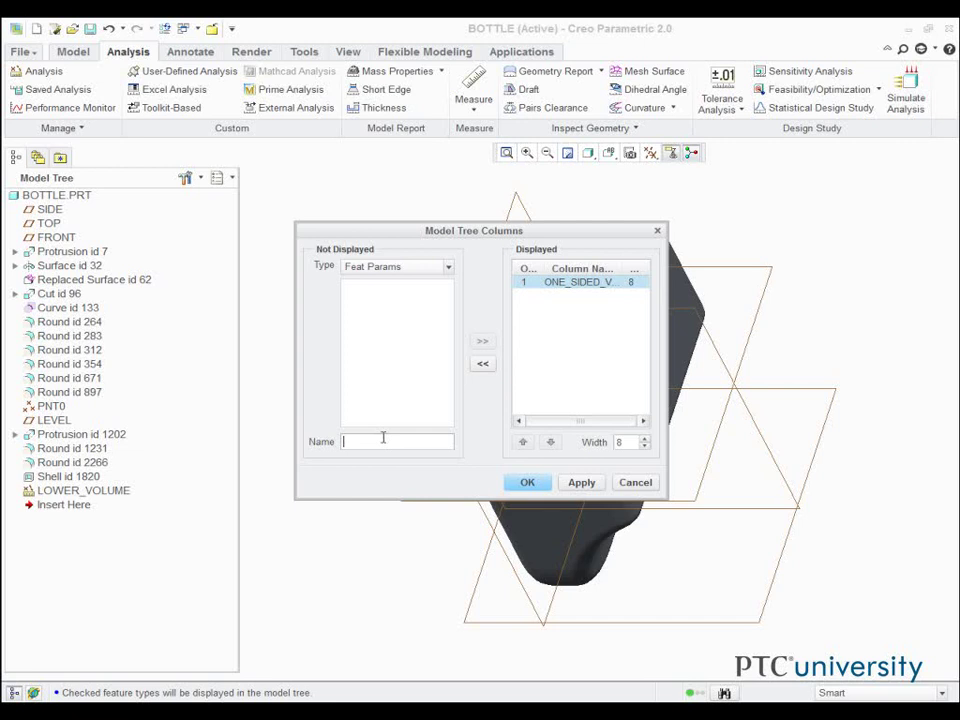
pyautogui.click(521, 488)
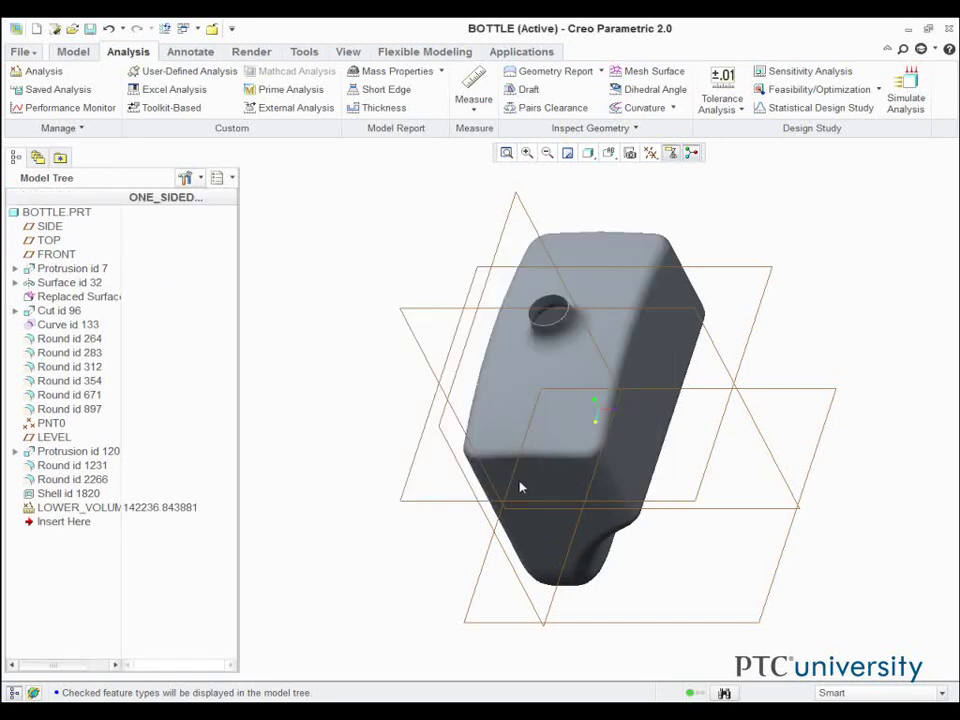